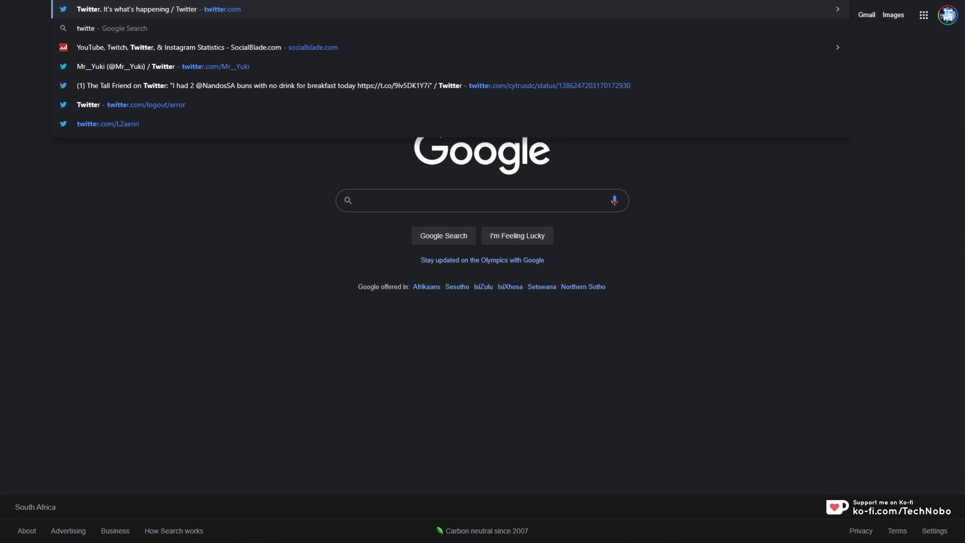
- Load twitter.com, retry the failing page with Refresh, then log out of the broken session
{"action": "key", "text": "Return"}
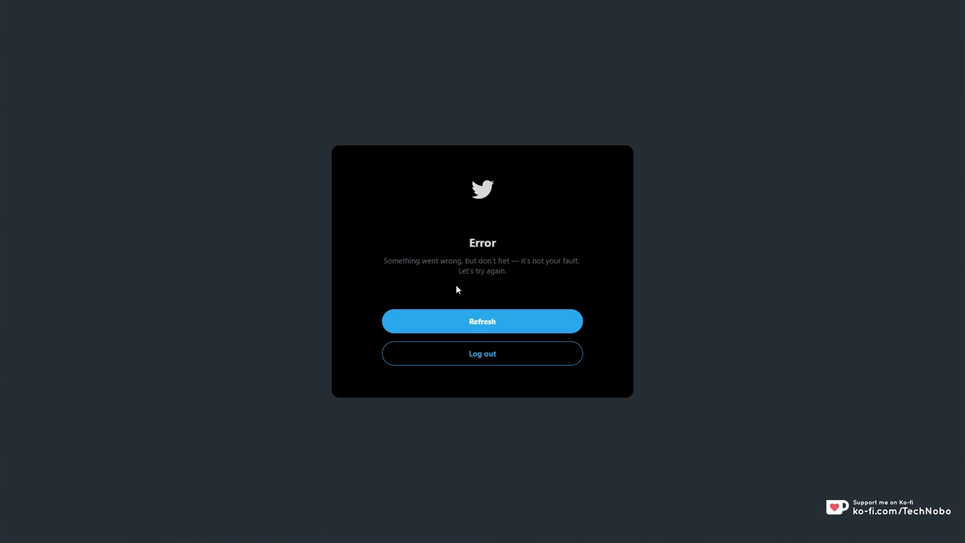
{"action": "left_click", "coordinate": [465, 321]}
{"action": "left_click", "coordinate": [511, 366]}
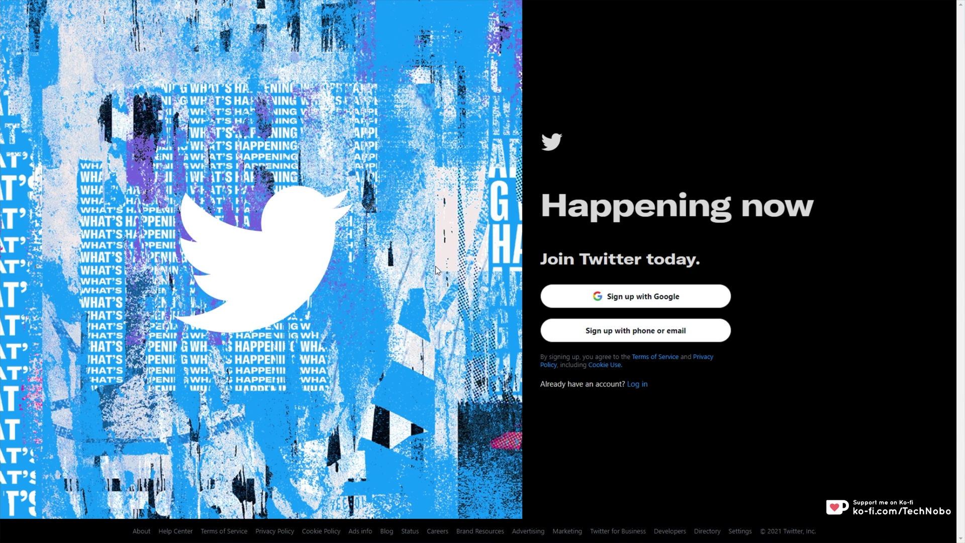
- Go to Log in and choose the phone, email or username sign-in option
{"action": "left_click", "coordinate": [637, 385]}
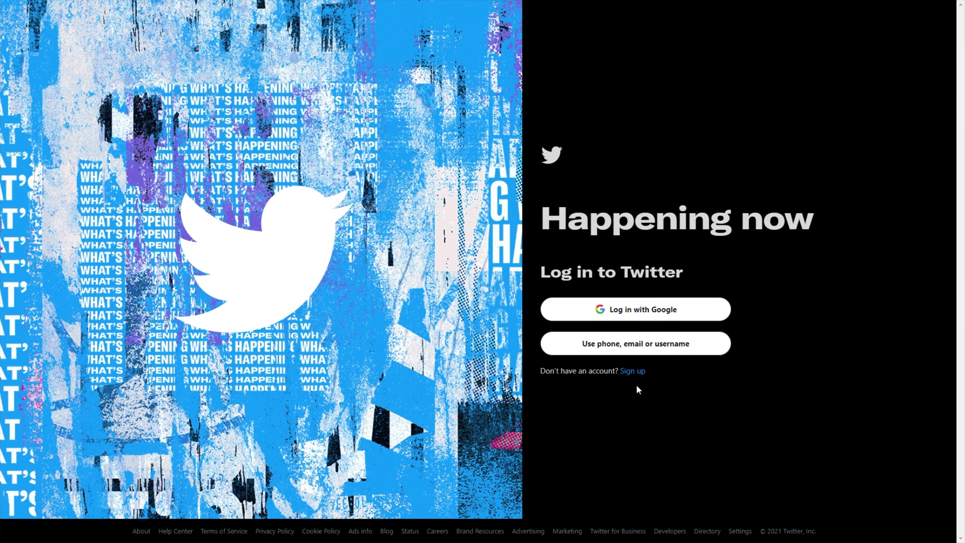
{"action": "left_click", "coordinate": [637, 345]}
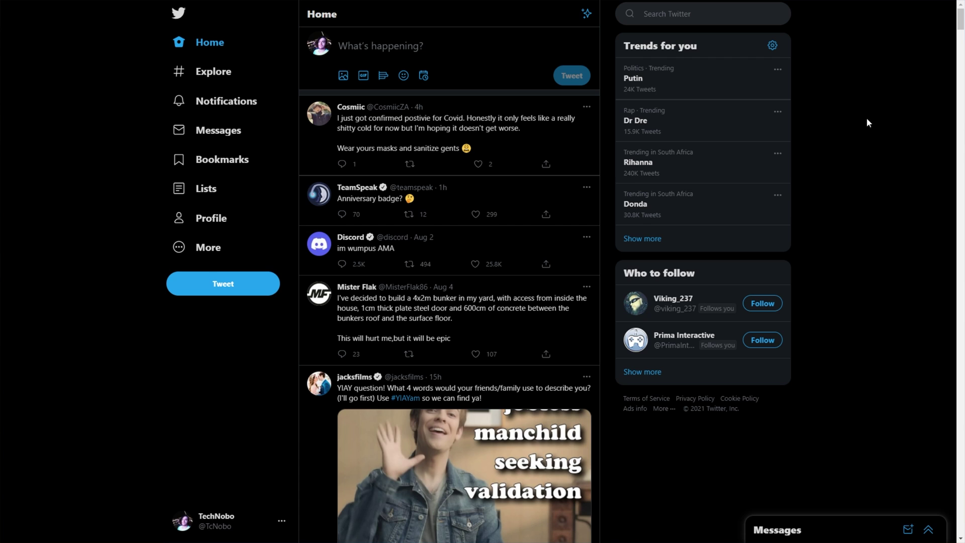
- Open DevTools with Inspect and switch to the Application panel
{"action": "right_click", "coordinate": [808, 123]}
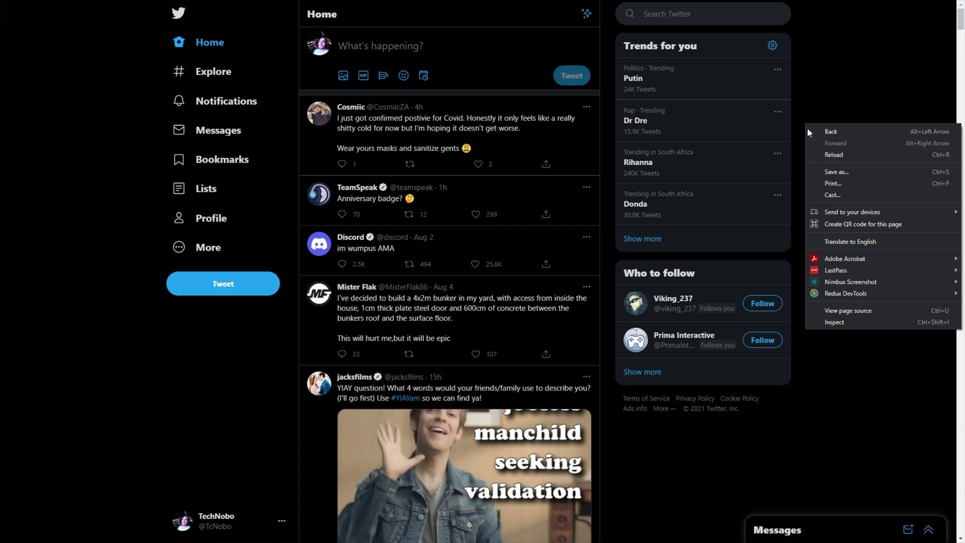
{"action": "left_click", "coordinate": [858, 322]}
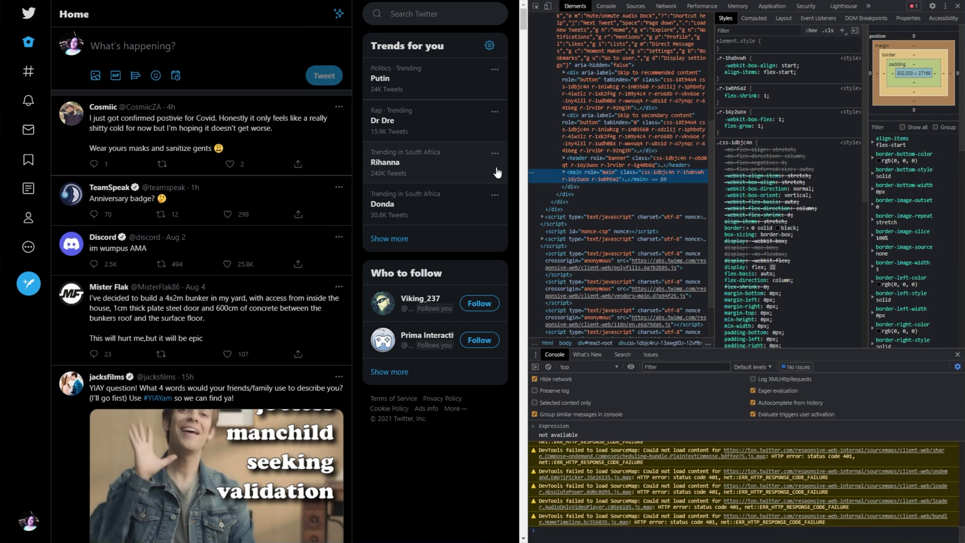
{"action": "left_click", "coordinate": [774, 7]}
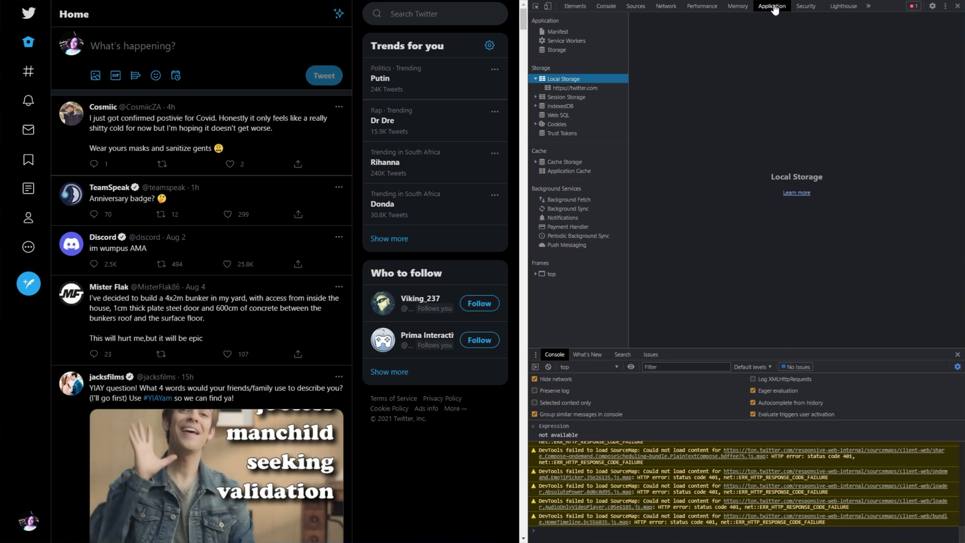
{"action": "left_click", "coordinate": [869, 7]}
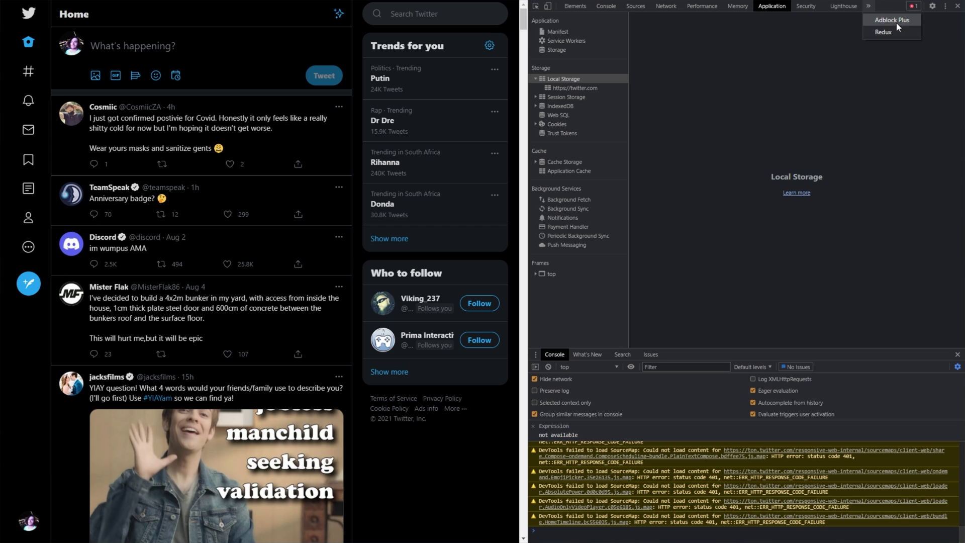
{"action": "left_click", "coordinate": [827, 17]}
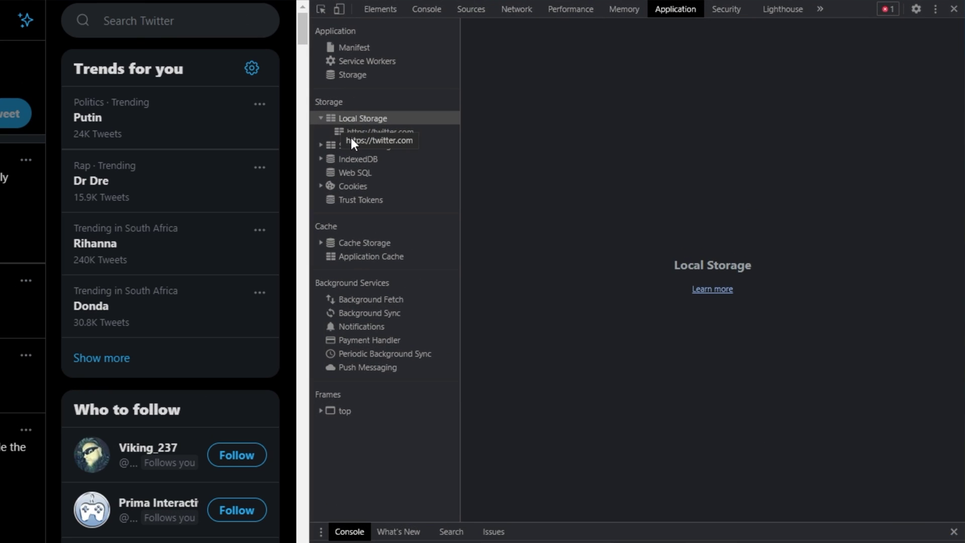
- Delete twitter.com's Local Storage and Session Storage entries, including volume and branch_session
{"action": "left_click", "coordinate": [352, 134]}
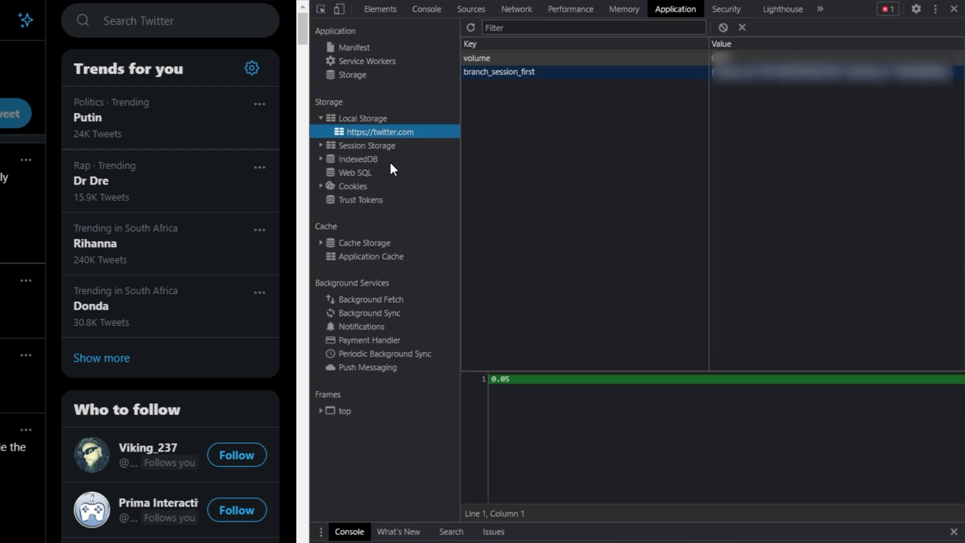
{"action": "left_click", "coordinate": [598, 58]}
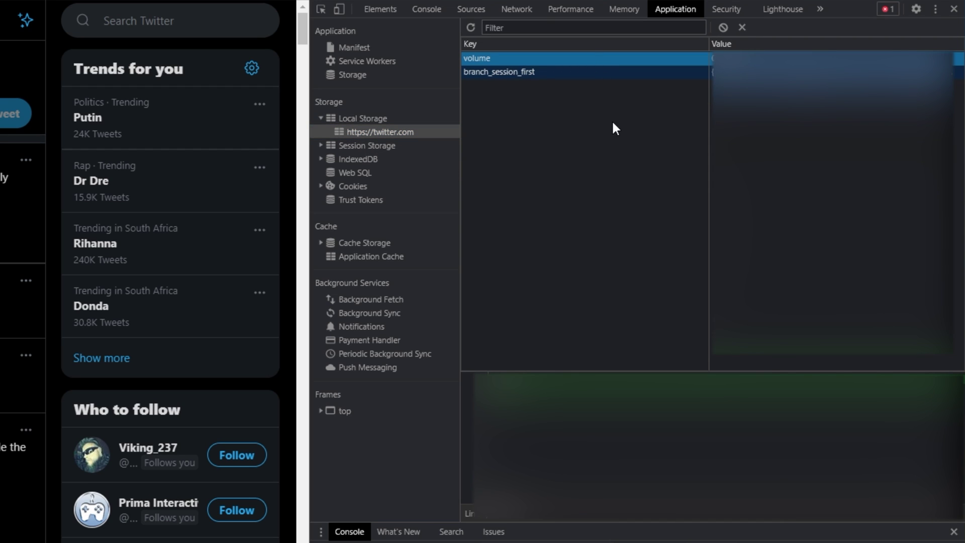
{"action": "key", "text": "Delete"}
{"action": "key", "text": "Delete"}
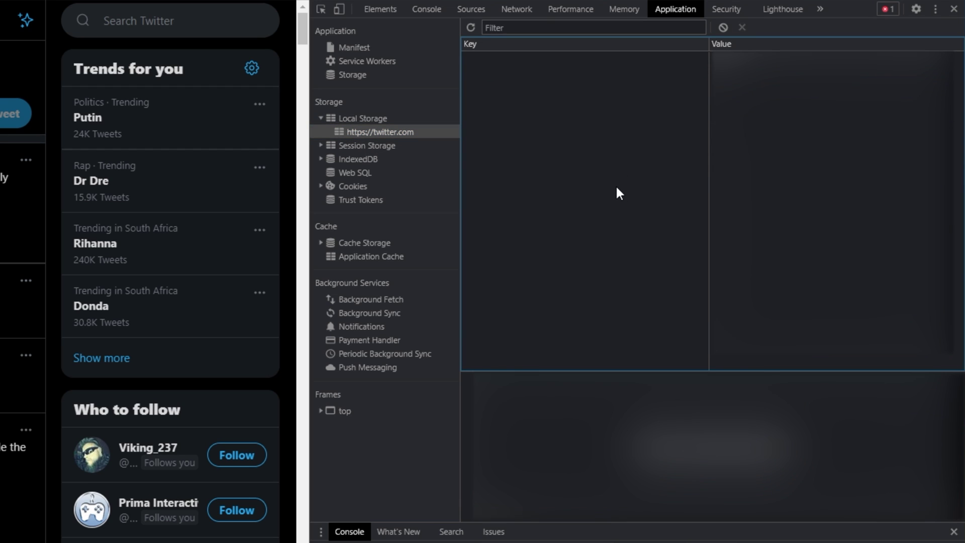
{"action": "left_click", "coordinate": [322, 145]}
{"action": "left_click", "coordinate": [354, 160]}
{"action": "left_click", "coordinate": [486, 59]}
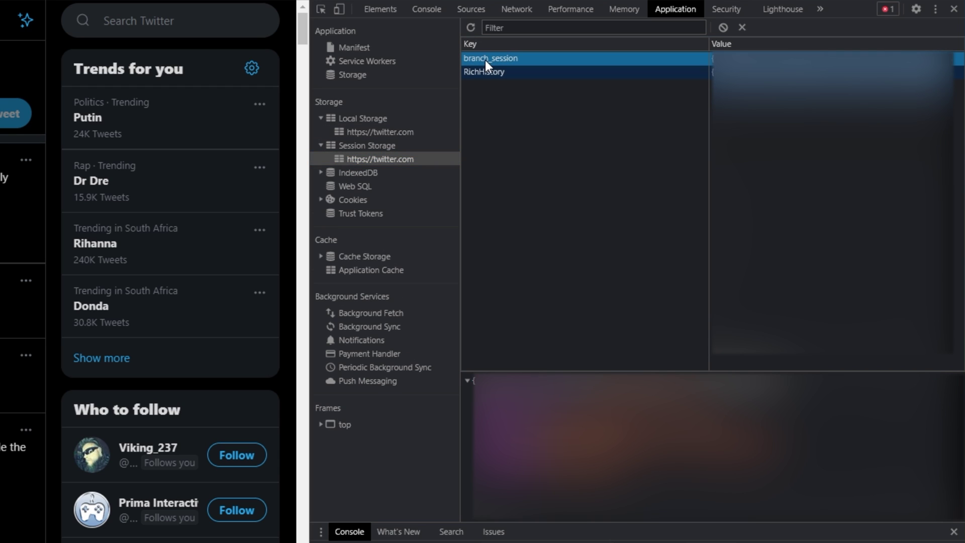
{"action": "key", "text": "Delete"}
{"action": "key", "text": "Delete"}
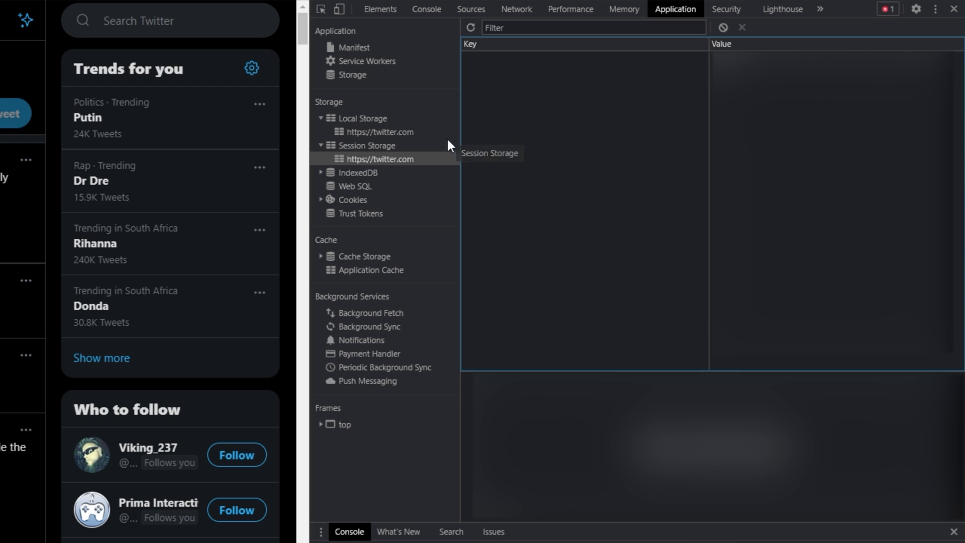
- Delete the twitter.com cookies under Cookies
{"action": "left_click", "coordinate": [322, 200]}
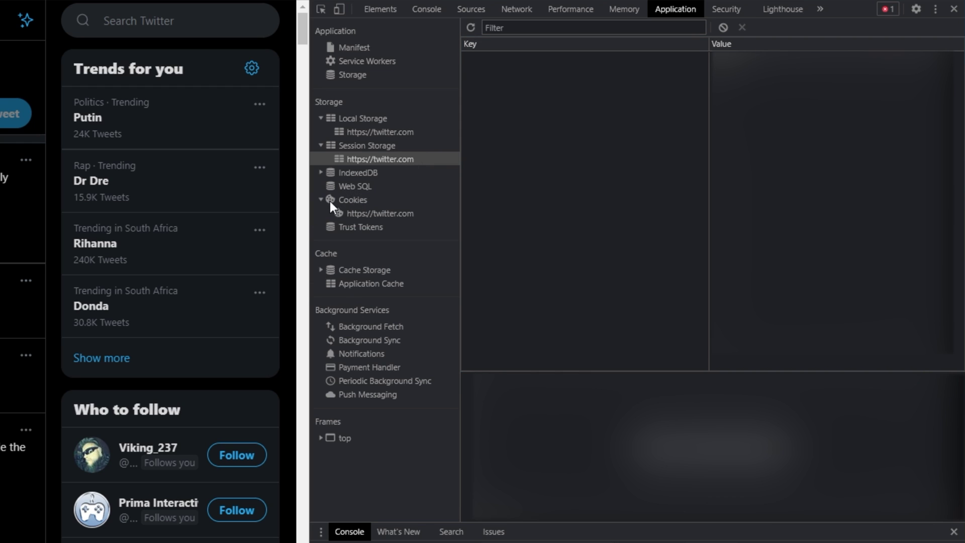
{"action": "left_click", "coordinate": [361, 212]}
{"action": "left_click", "coordinate": [494, 58]}
{"action": "key", "text": "Delete"}
{"action": "key", "text": "Delete"}
{"action": "key", "text": "Delete"}
{"action": "key", "text": "Delete"}
{"action": "key", "text": "Delete"}
{"action": "key", "text": "Delete"}
{"action": "key", "text": "Delete"}
{"action": "key", "text": "Delete"}
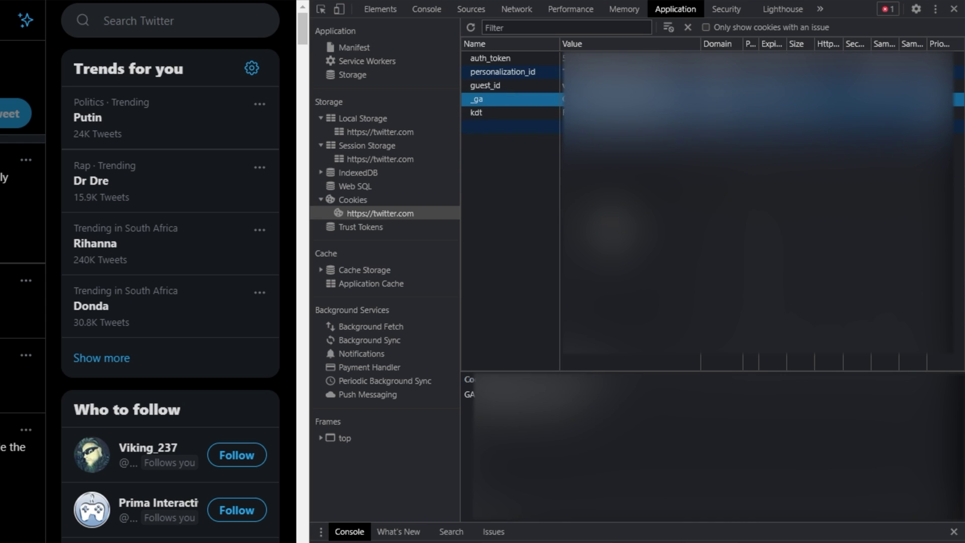
{"action": "key", "text": "Delete"}
{"action": "key", "text": "Delete"}
{"action": "key", "text": "Delete"}
{"action": "key", "text": "Delete"}
{"action": "key", "text": "Delete"}
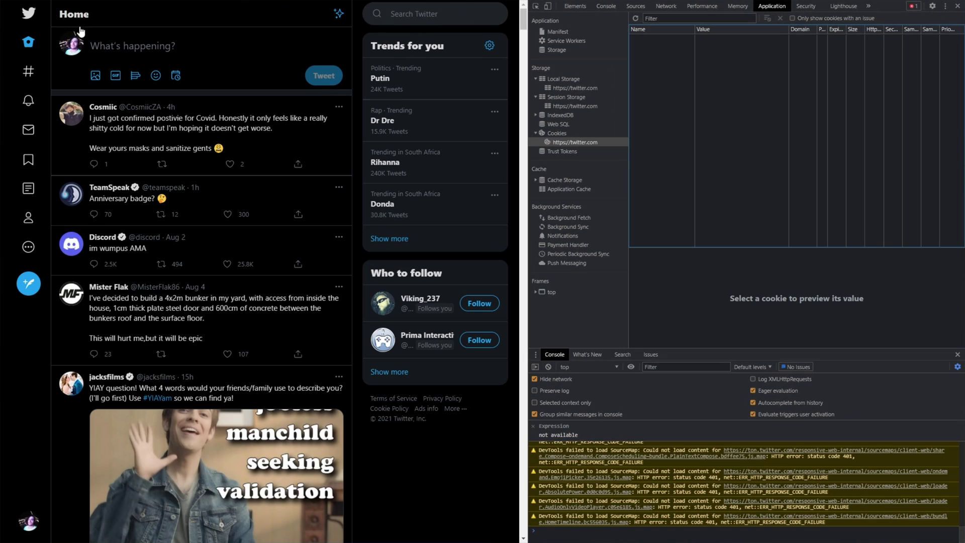
- Reload Twitter, close DevTools, and open the profile with the 'g p' shortcut
{"action": "key", "text": "F5"}
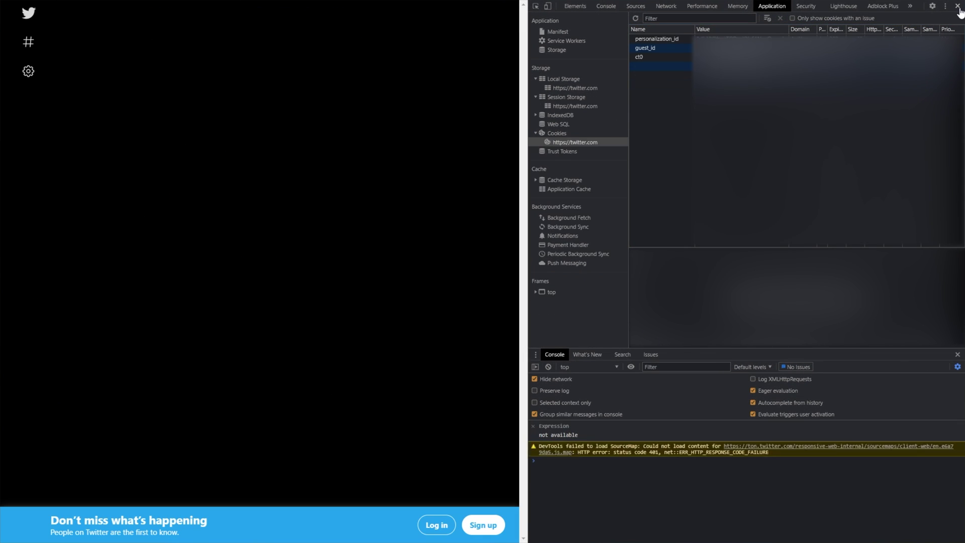
{"action": "left_click", "coordinate": [958, 7]}
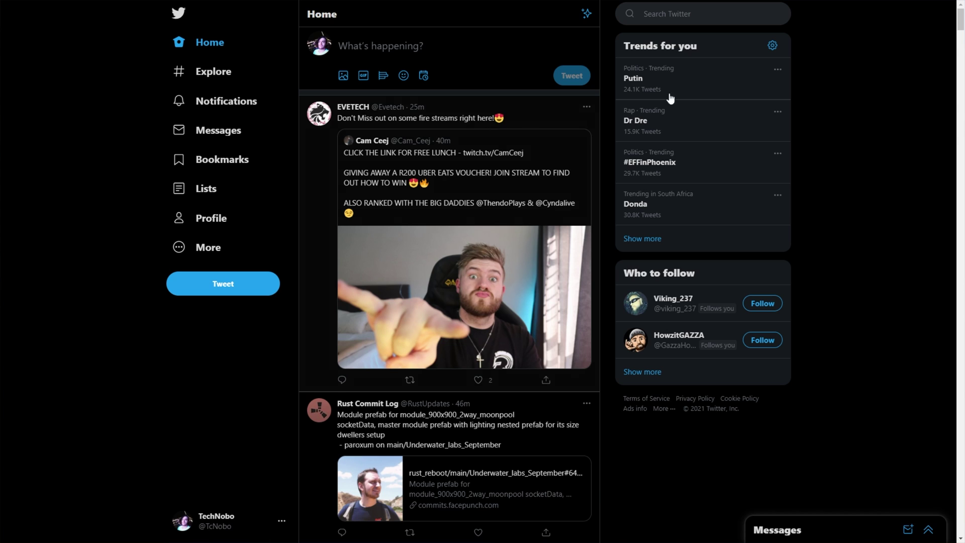
{"action": "key", "text": "g"}
{"action": "key", "text": "p"}
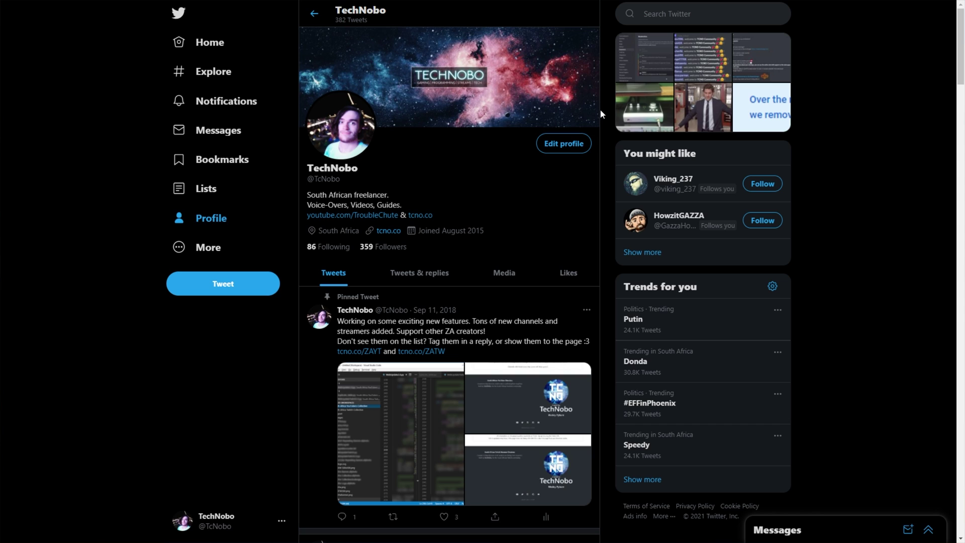
{"action": "left_click", "coordinate": [871, 0]}
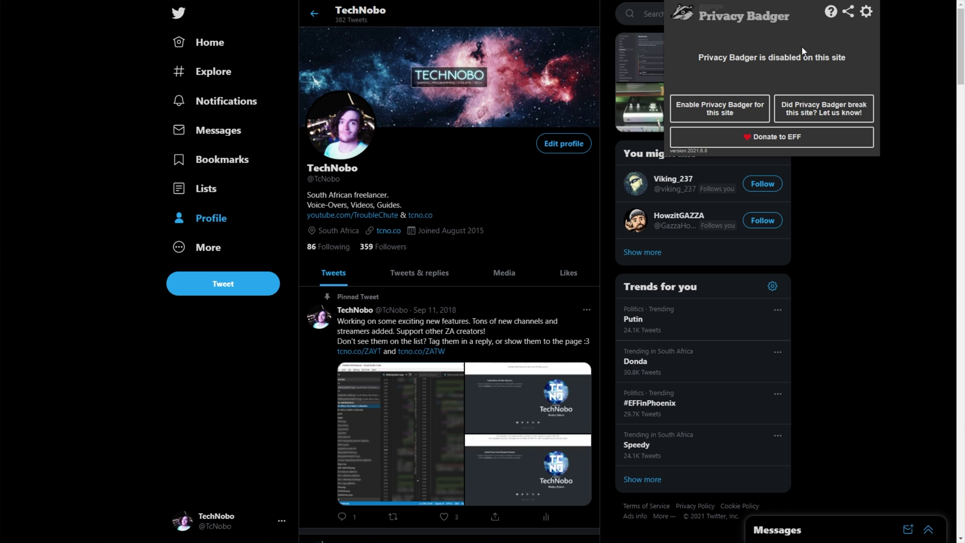
{"action": "left_click", "coordinate": [900, 34]}
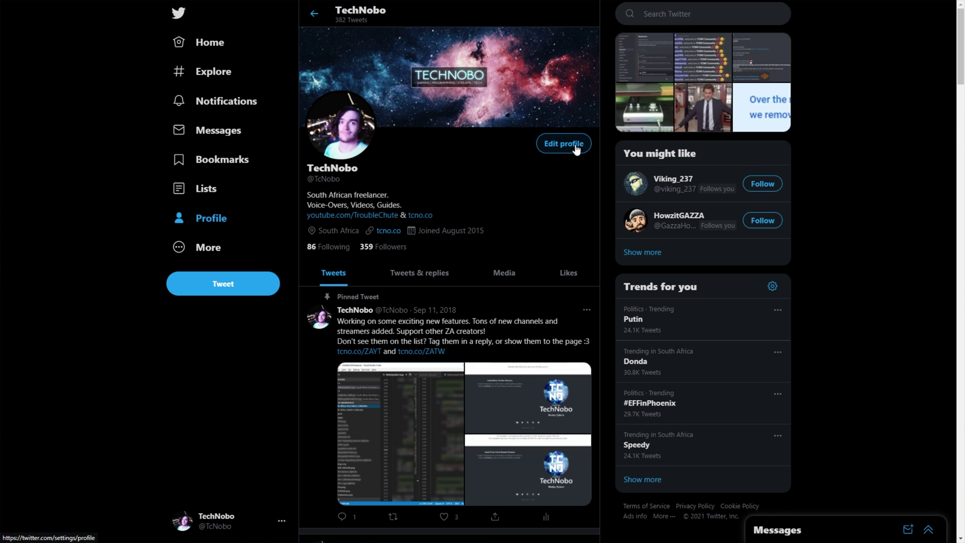